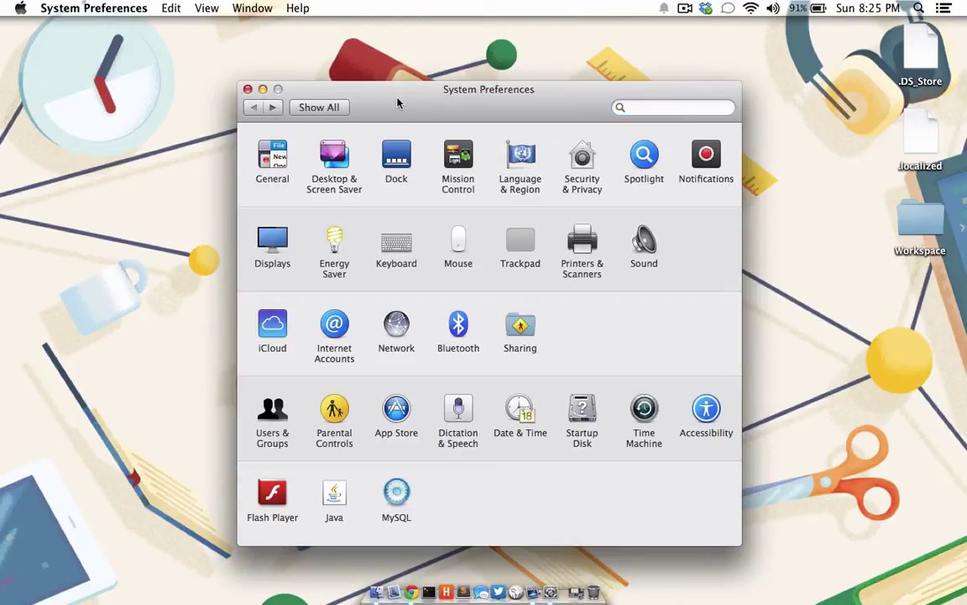
Open Users & Groups and unlock it with the administrator password.
left_click(282, 419)
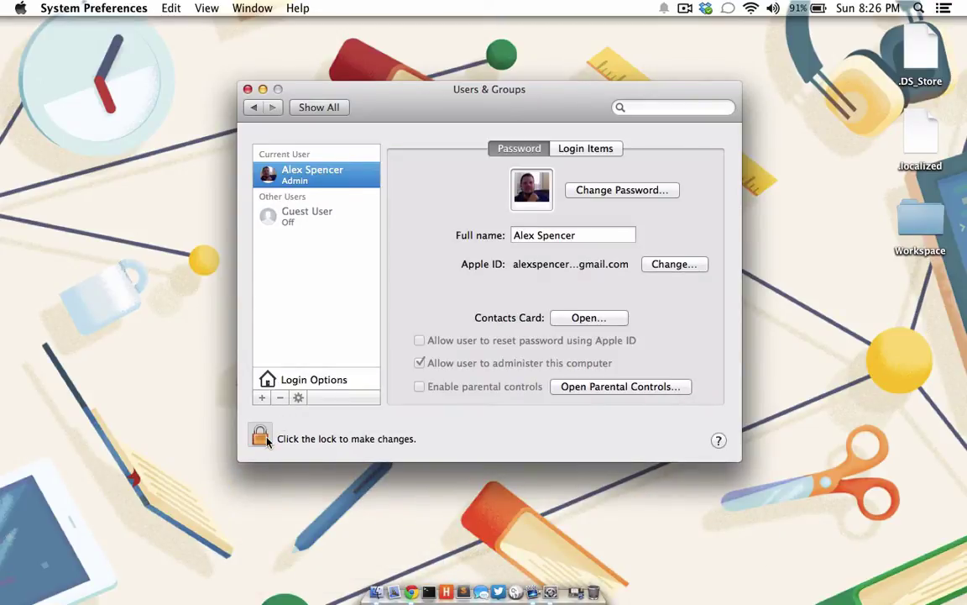
left_click(262, 436)
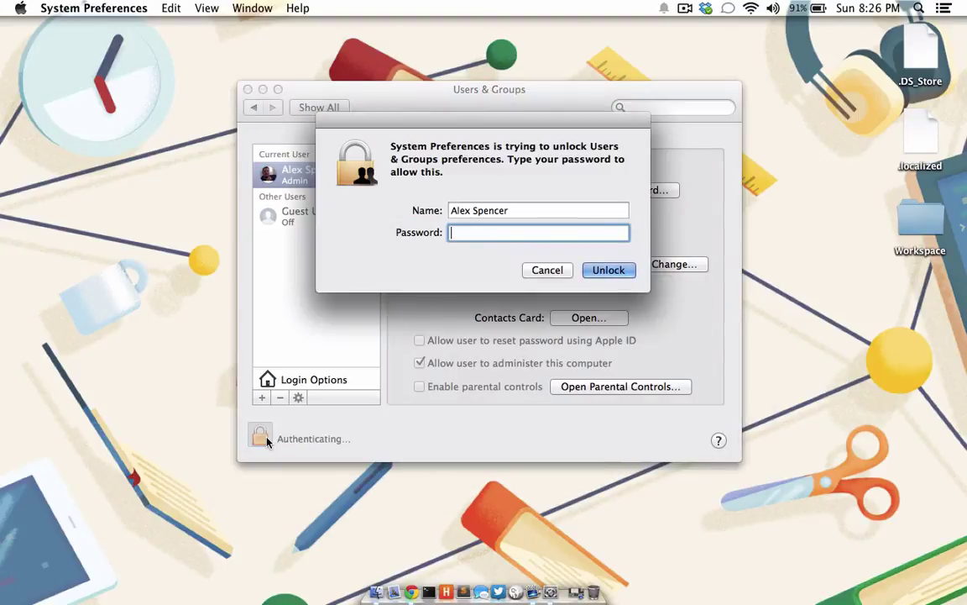
type("*********")
key("Return")
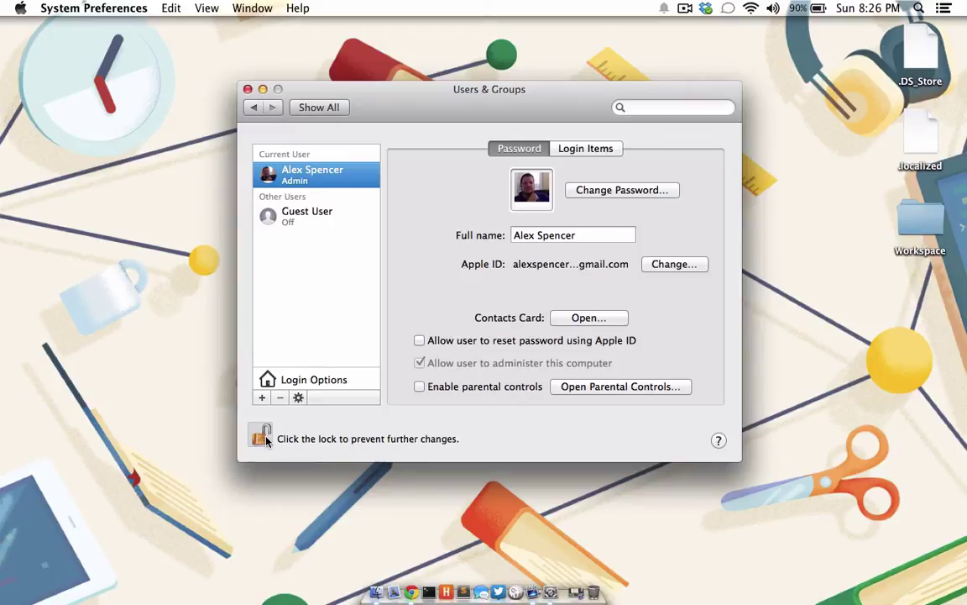
Select Guest User and allow guests to log in to this computer.
left_click(290, 220)
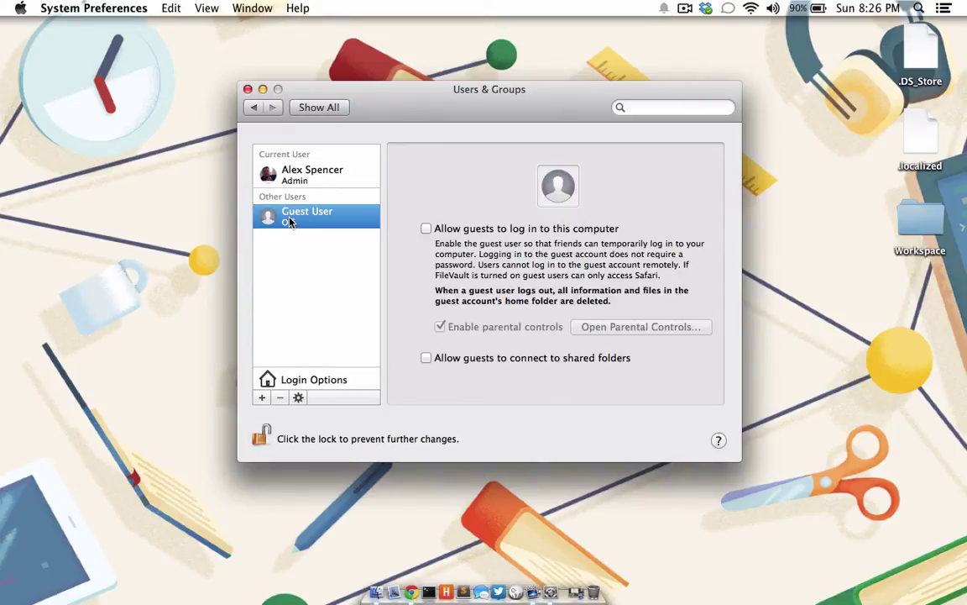
left_click(426, 229)
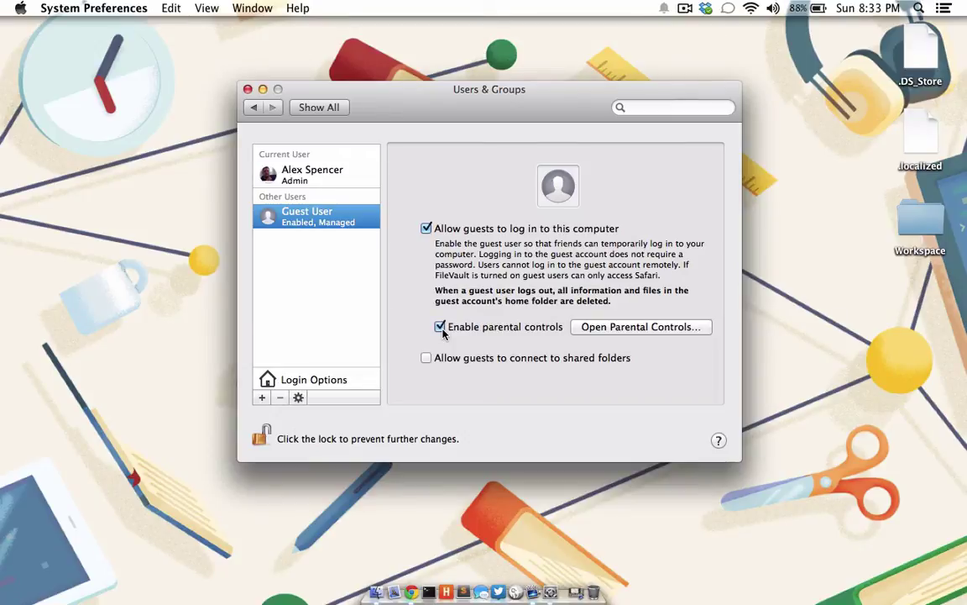
Create a new Standard user with full name, account name, password and hint.
left_click(262, 398)
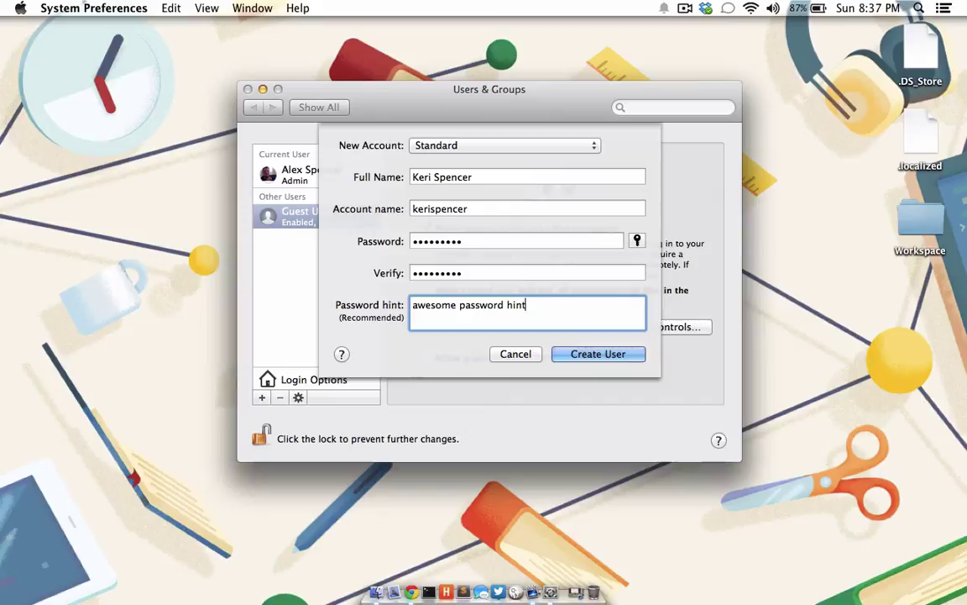
left_click(566, 354)
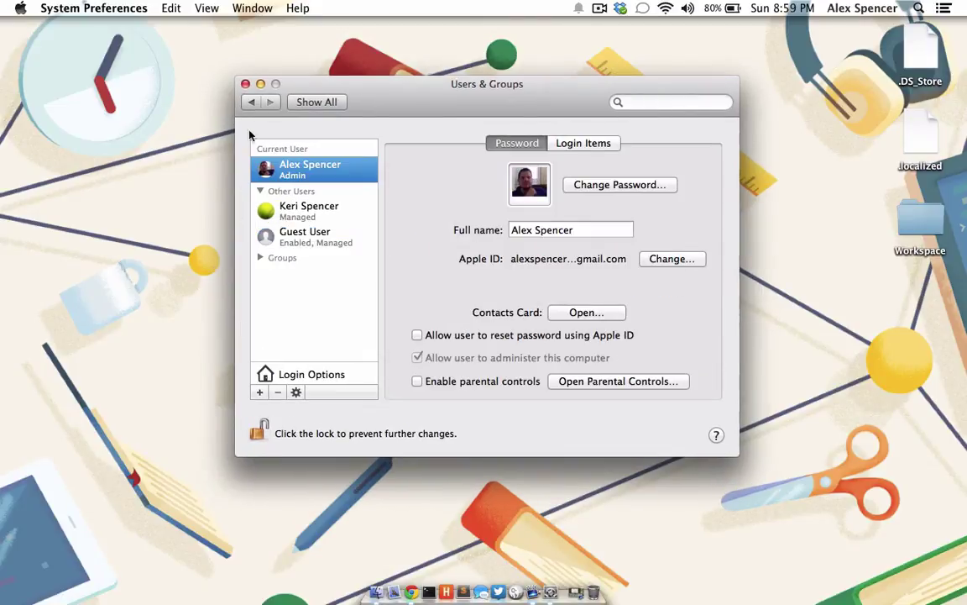
Go to Parental Controls and select the new user's account.
left_click(252, 103)
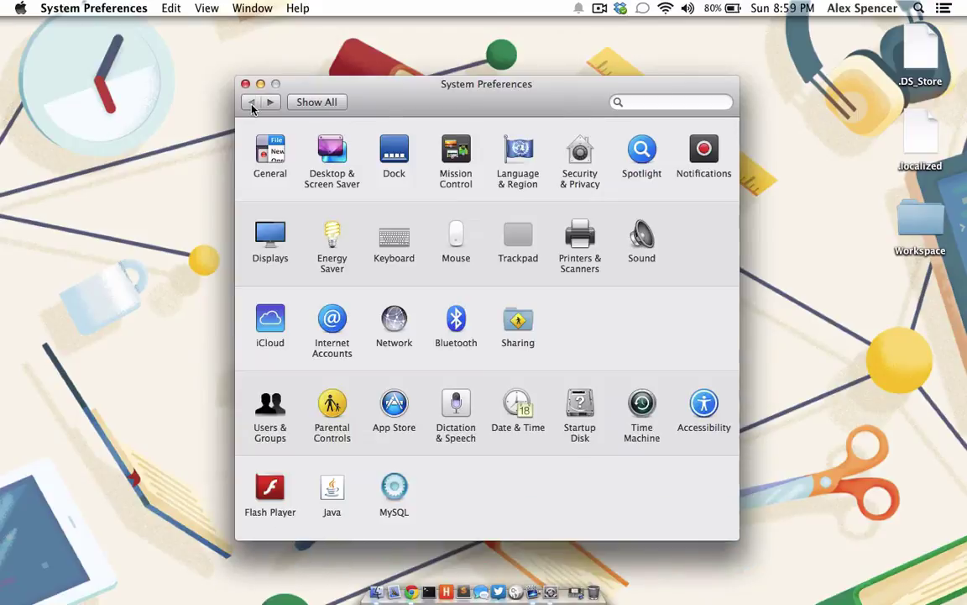
left_click(328, 403)
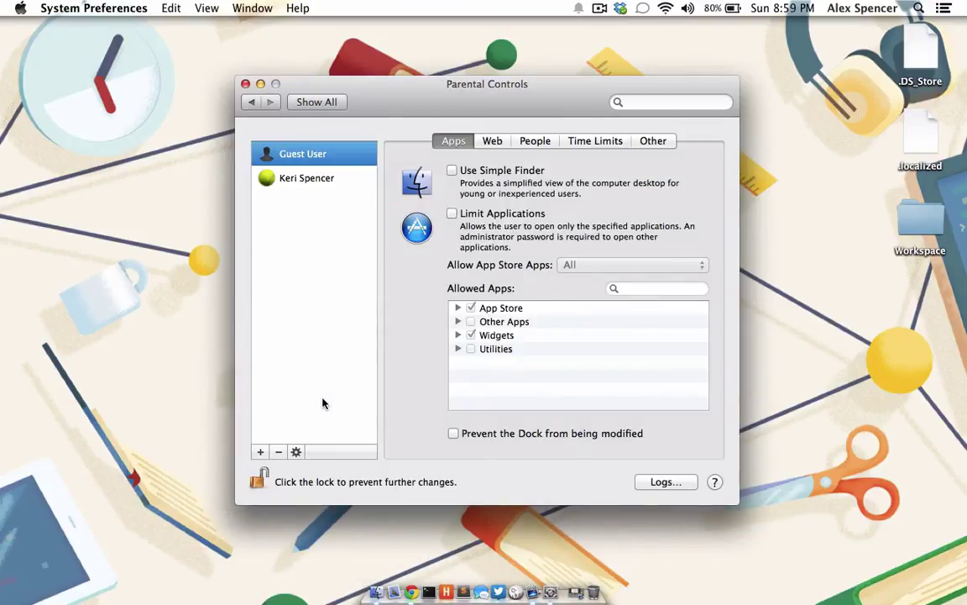
left_click(267, 480)
left_click(310, 186)
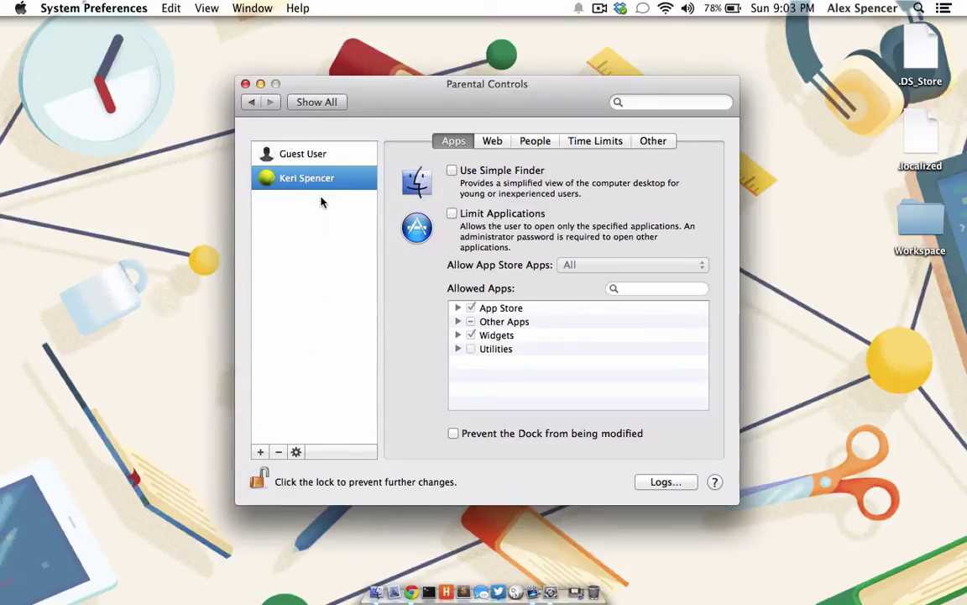
Review the new user's Web, People, Time Limits and Other restrictions.
left_click(490, 144)
left_click(538, 143)
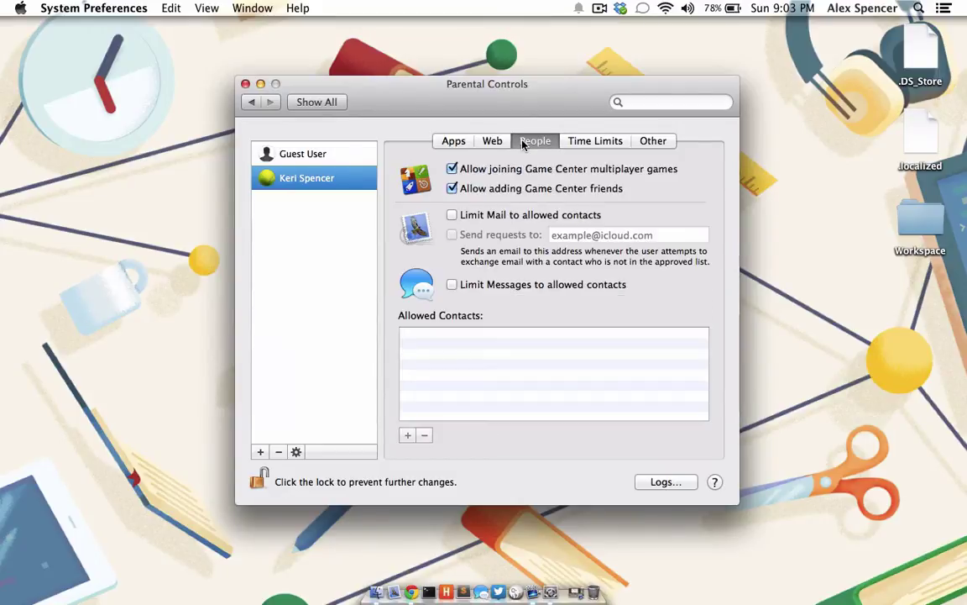
left_click(570, 147)
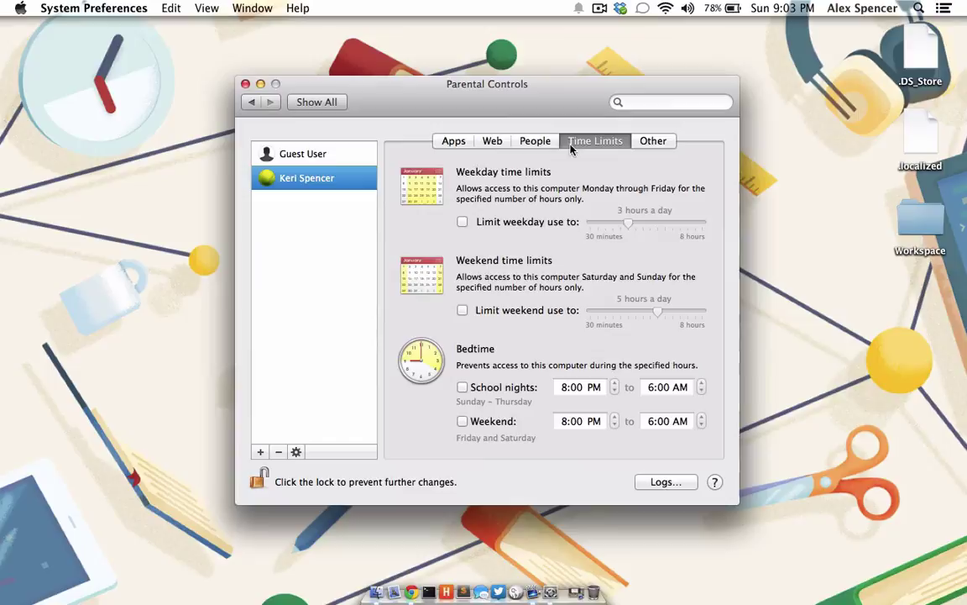
left_click(642, 147)
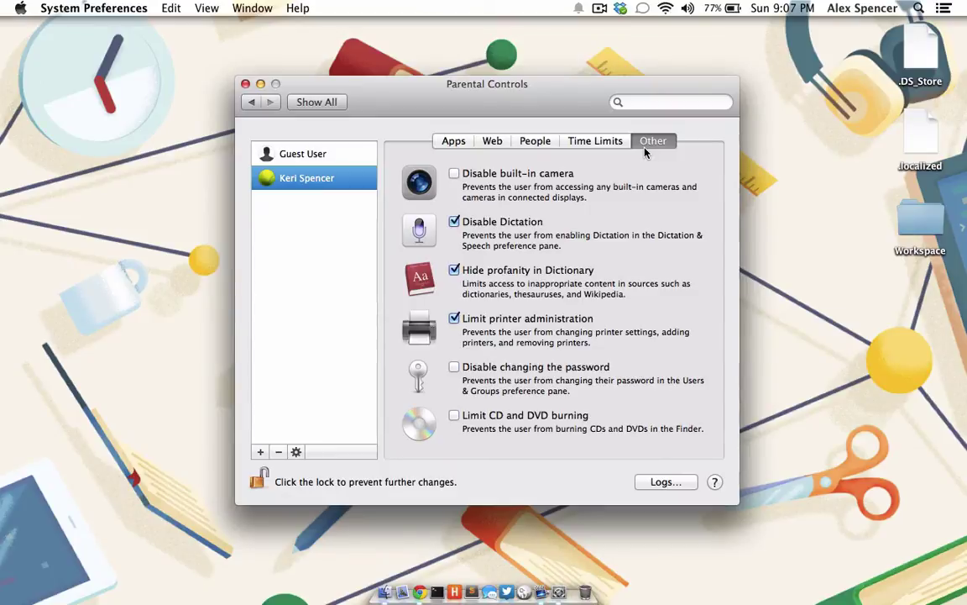
Disable the built-in camera and limit the new user to allowed applications.
left_click(516, 175)
left_click(466, 143)
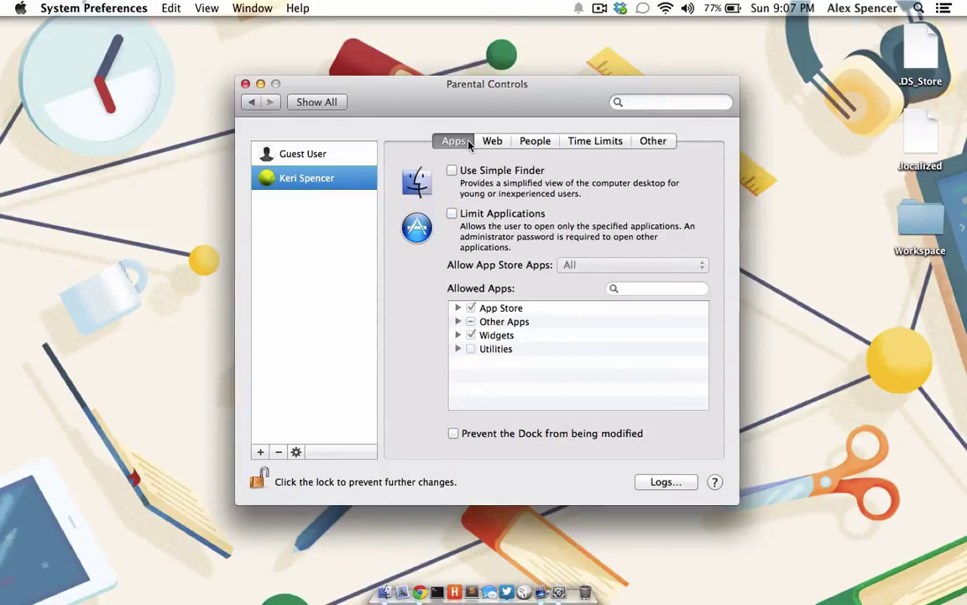
left_click(453, 214)
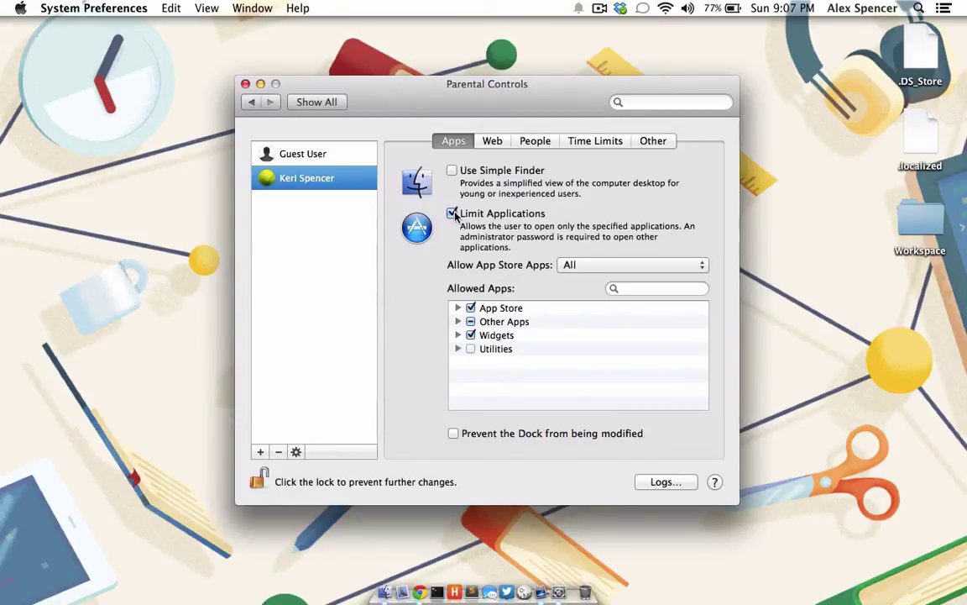
Check the Web, People and Time Limits restrictions for the new user.
left_click(493, 141)
left_click(522, 142)
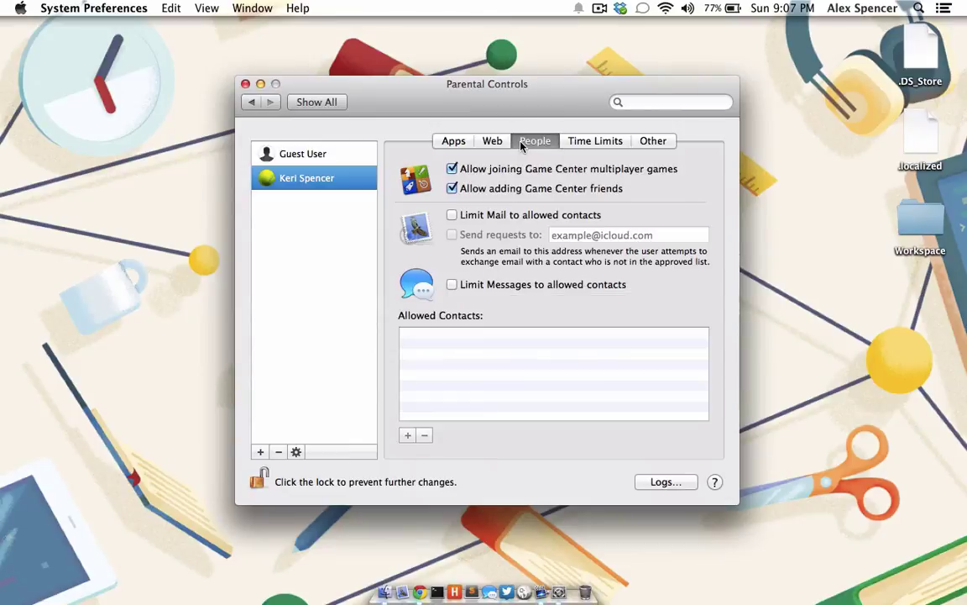
left_click(568, 144)
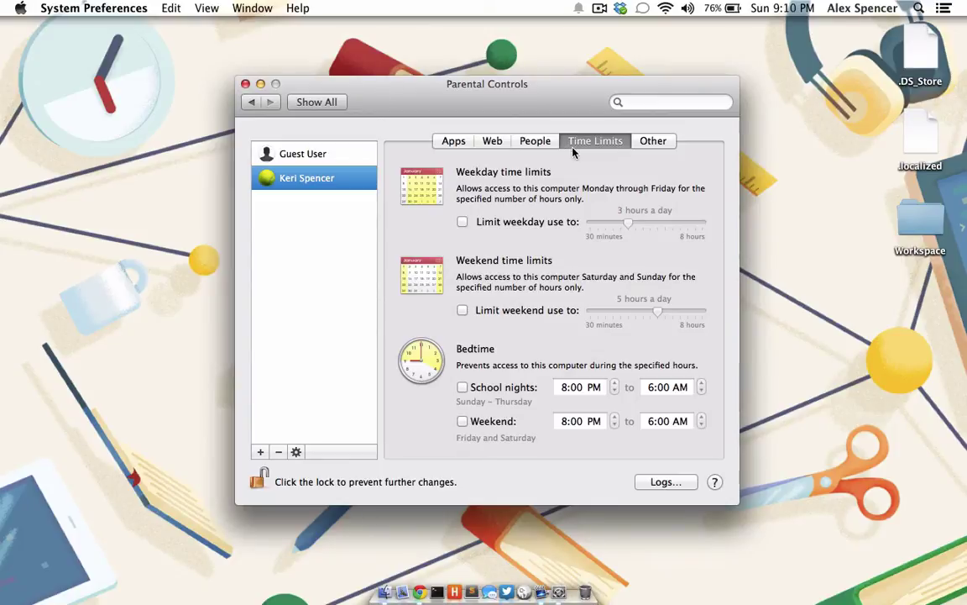
Go to Security & Privacy and show its General settings.
left_click(252, 102)
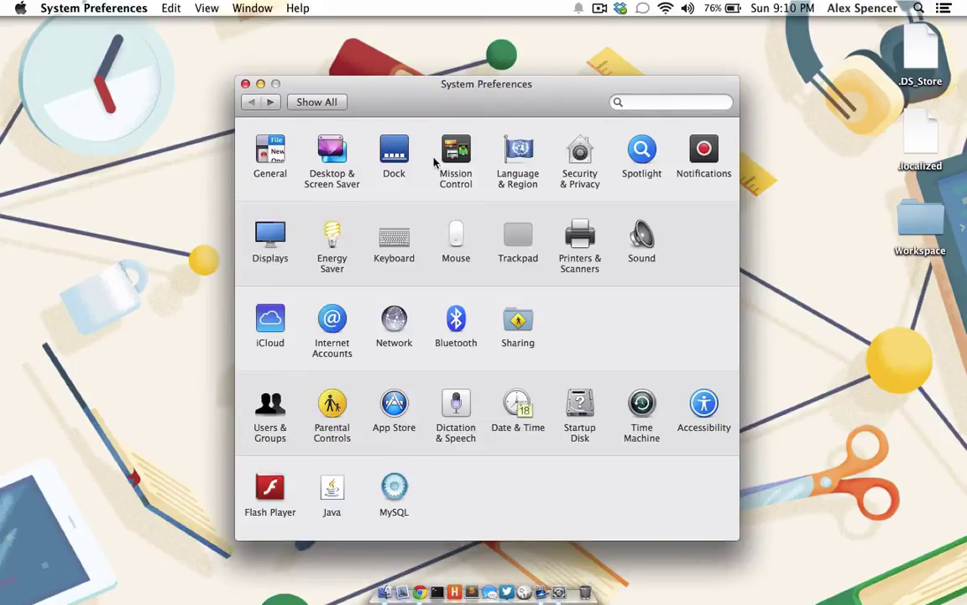
left_click(575, 158)
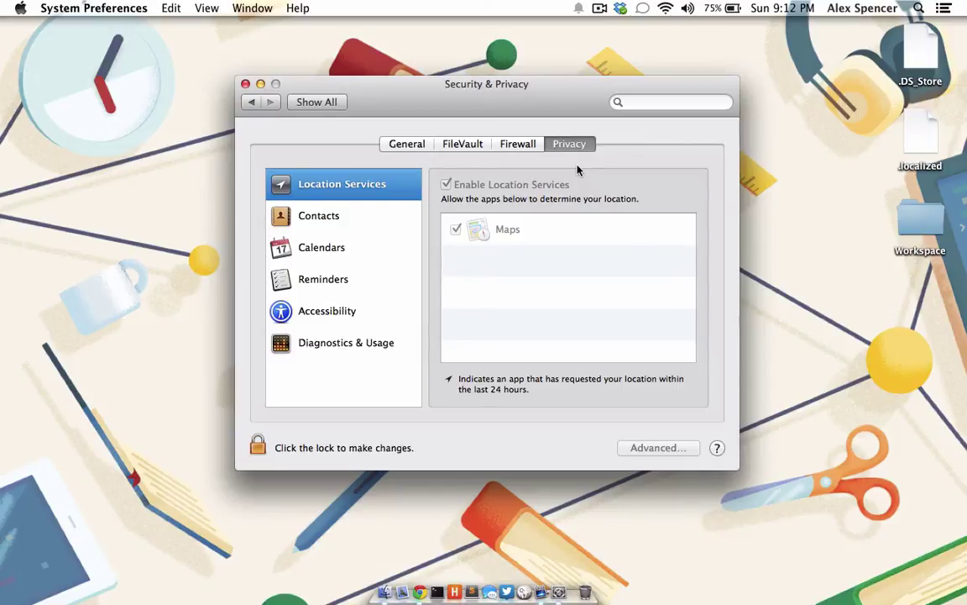
left_click(420, 146)
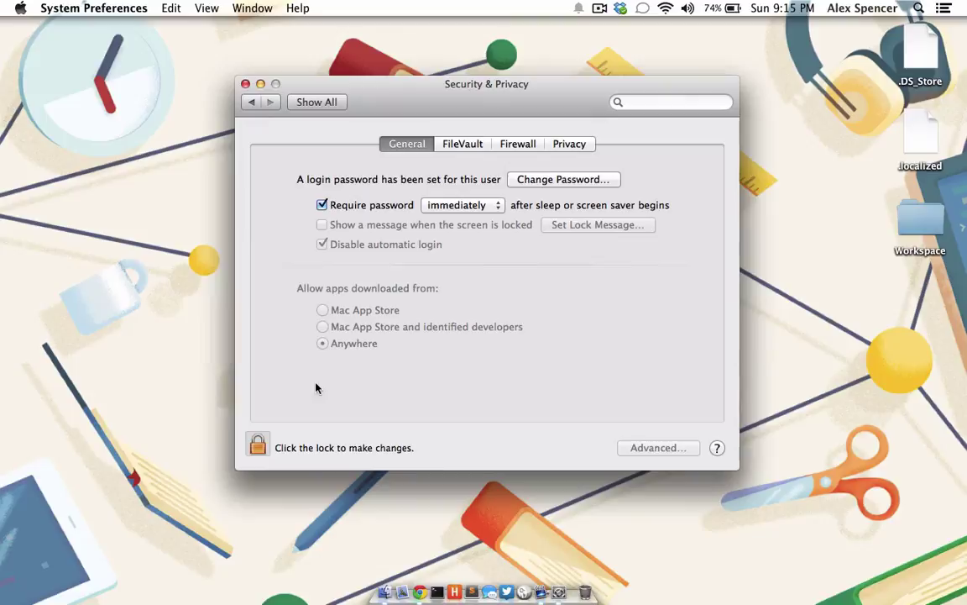
Unlock Security & Privacy with the admin password and show the FileVault settings.
left_click(263, 446)
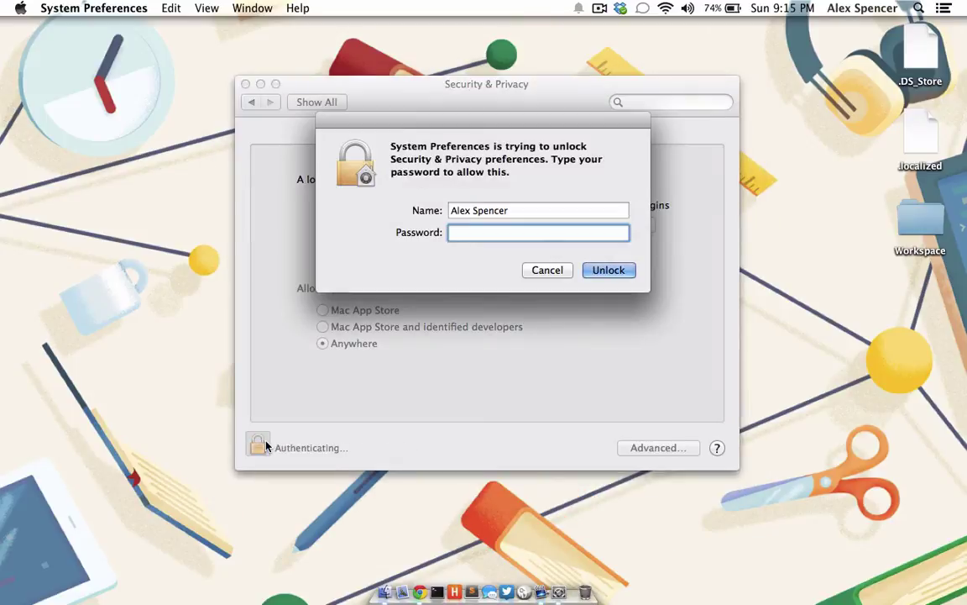
type("•••••••••")
key("Return")
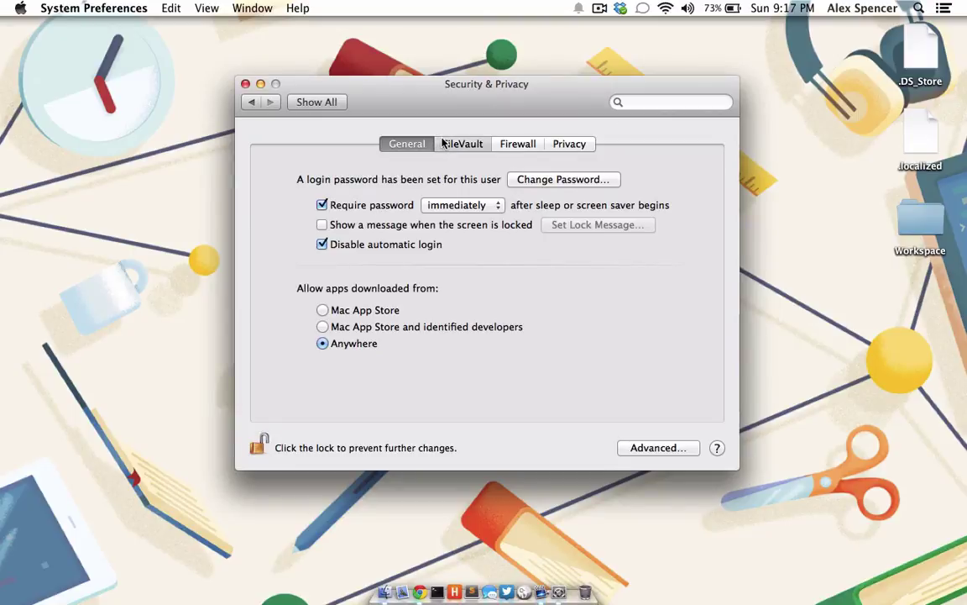
left_click(443, 143)
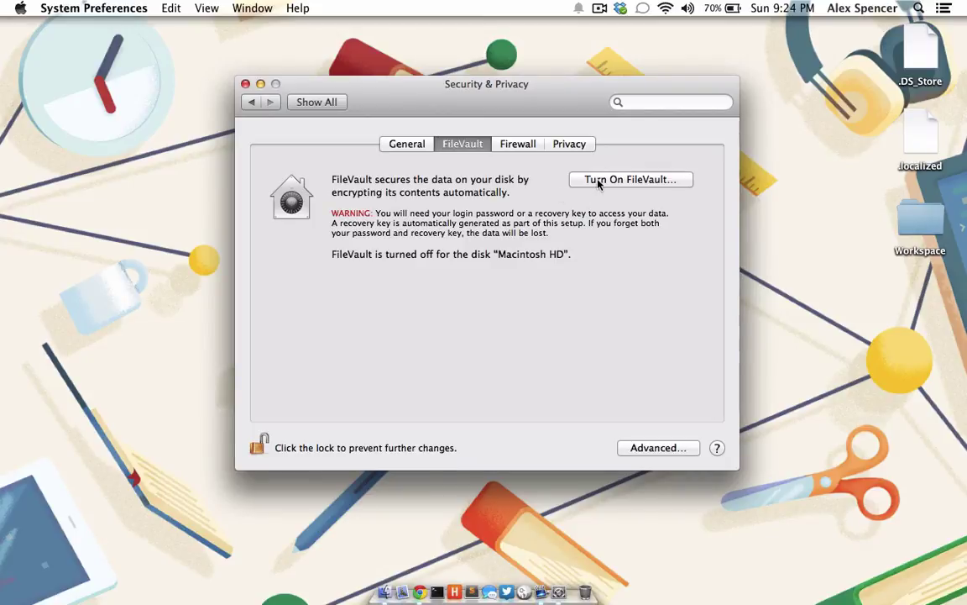
Start FileVault encryption, continuing past the enabled-users list and the recovery key page.
left_click(598, 179)
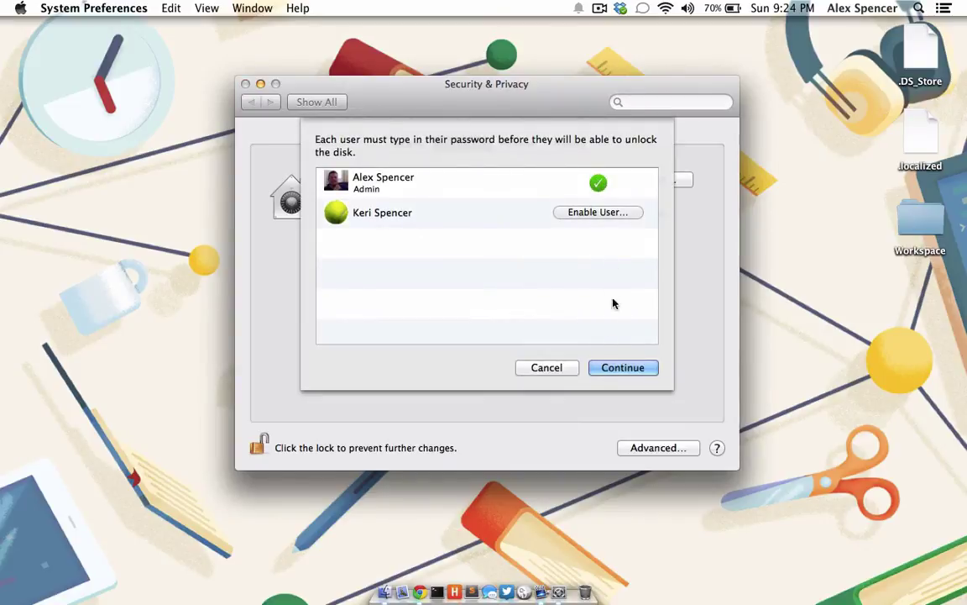
left_click(612, 366)
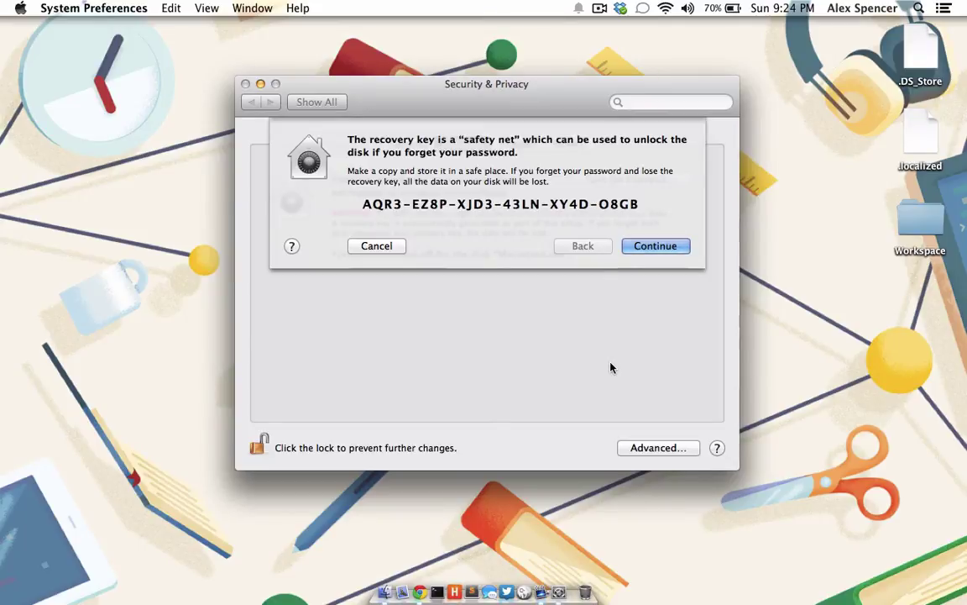
left_click(656, 247)
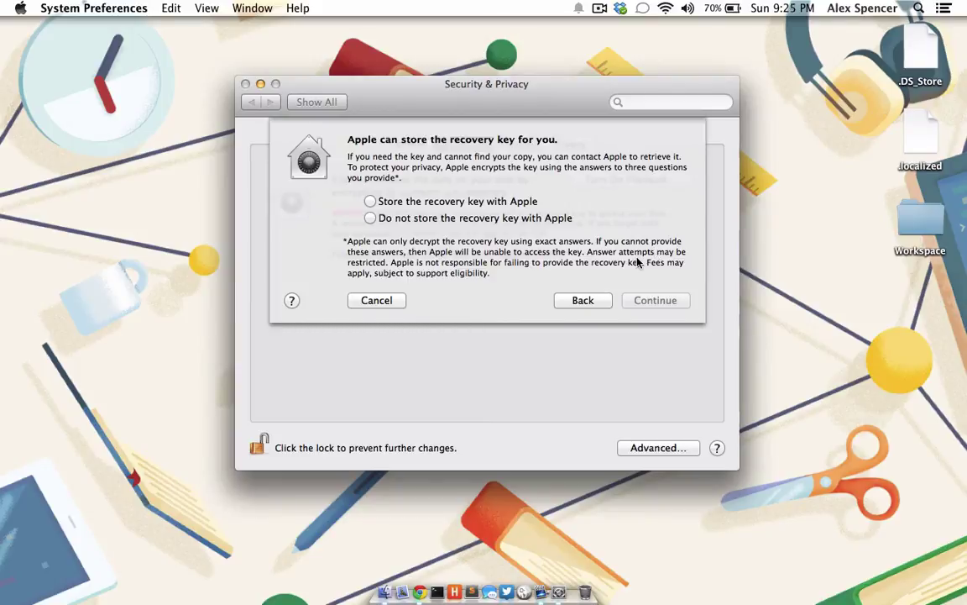
Choose not to store the FileVault recovery key with Apple and continue.
left_click(370, 218)
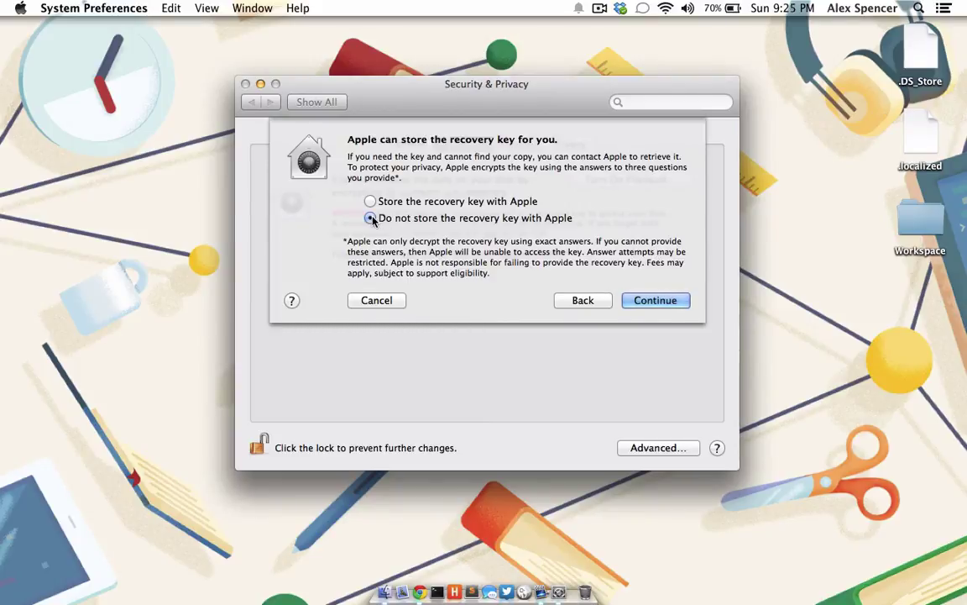
left_click(635, 304)
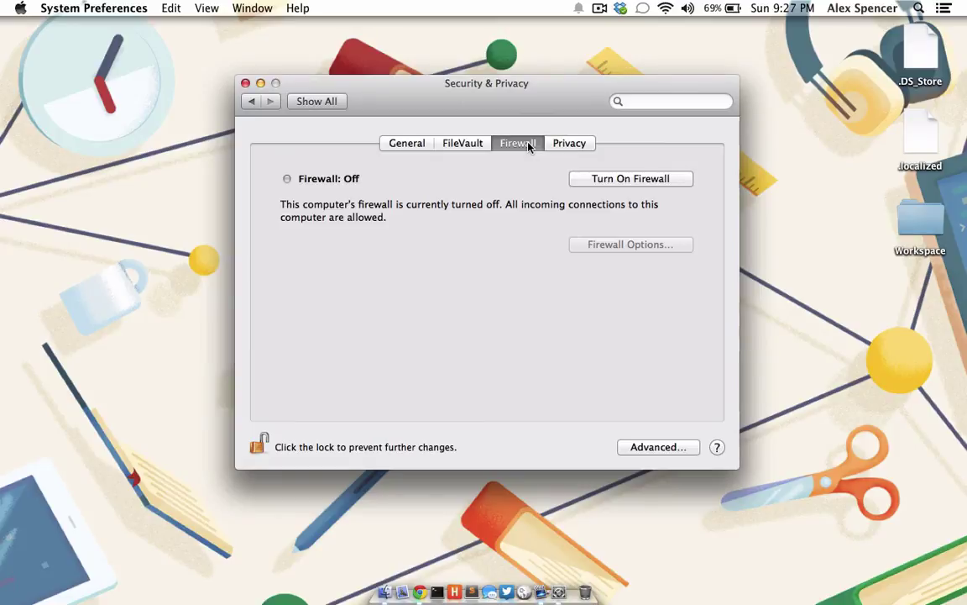
Turn on the firewall with 'Block all incoming connections' enabled, then show Privacy.
left_click(587, 184)
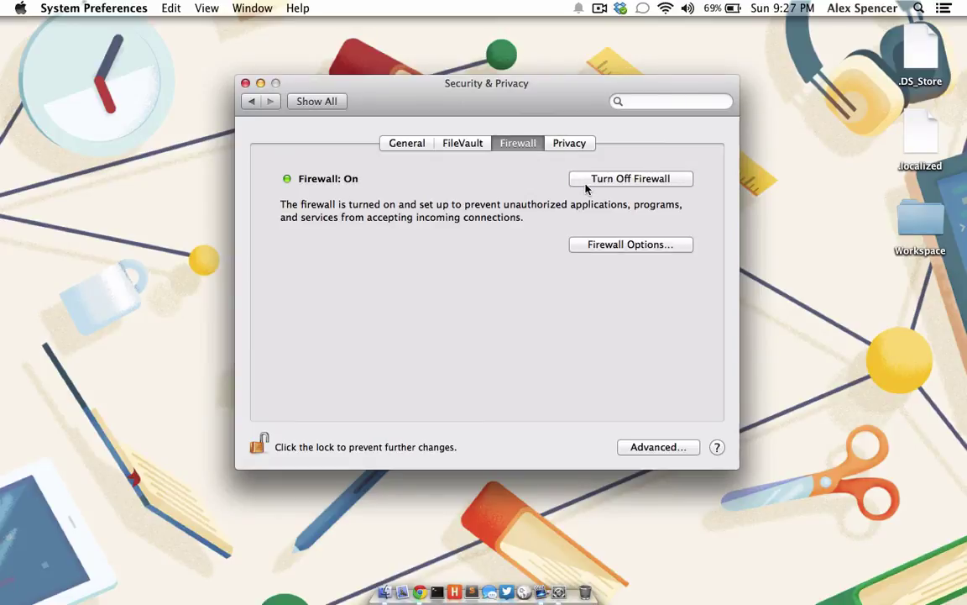
left_click(593, 245)
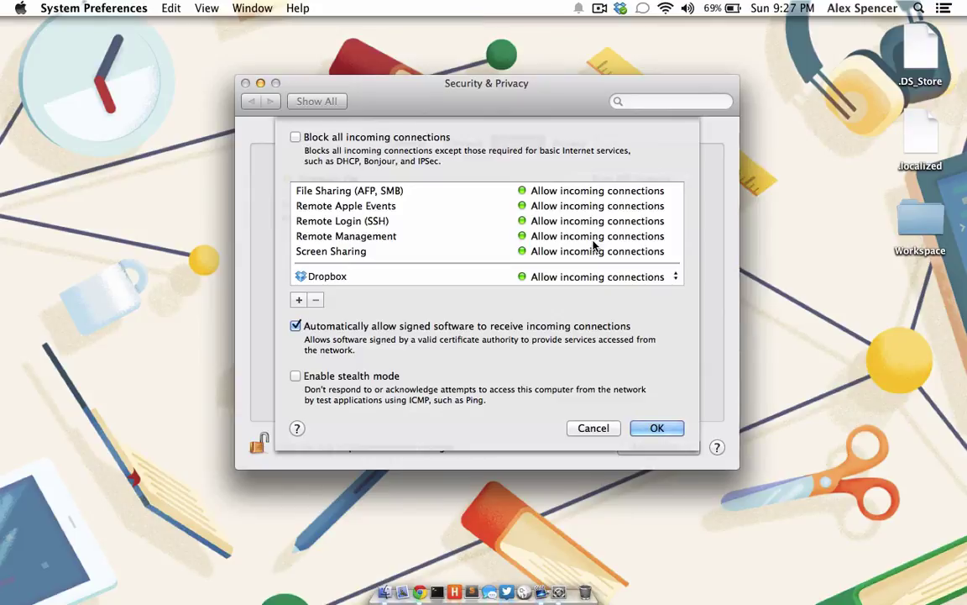
left_click(296, 136)
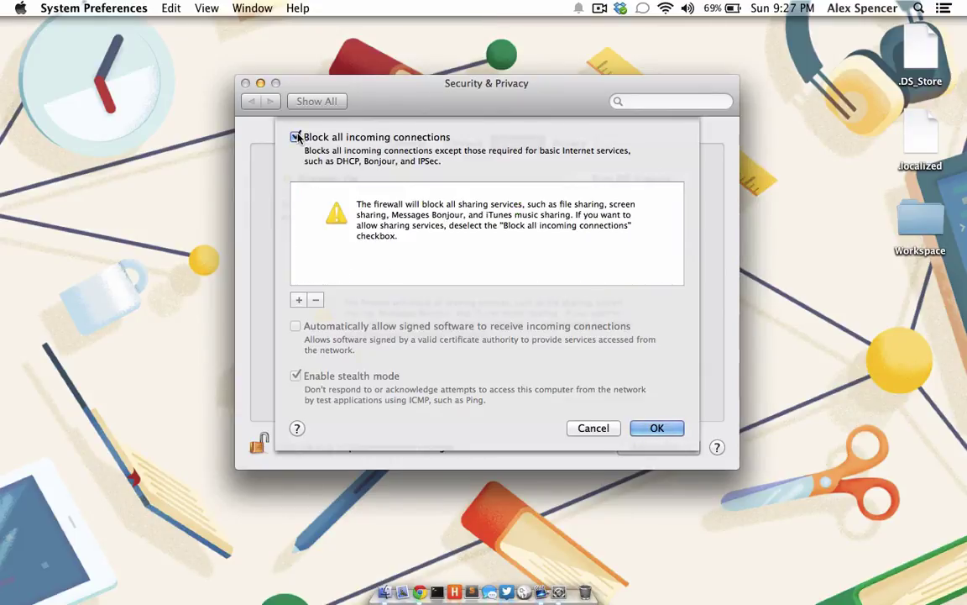
left_click(655, 428)
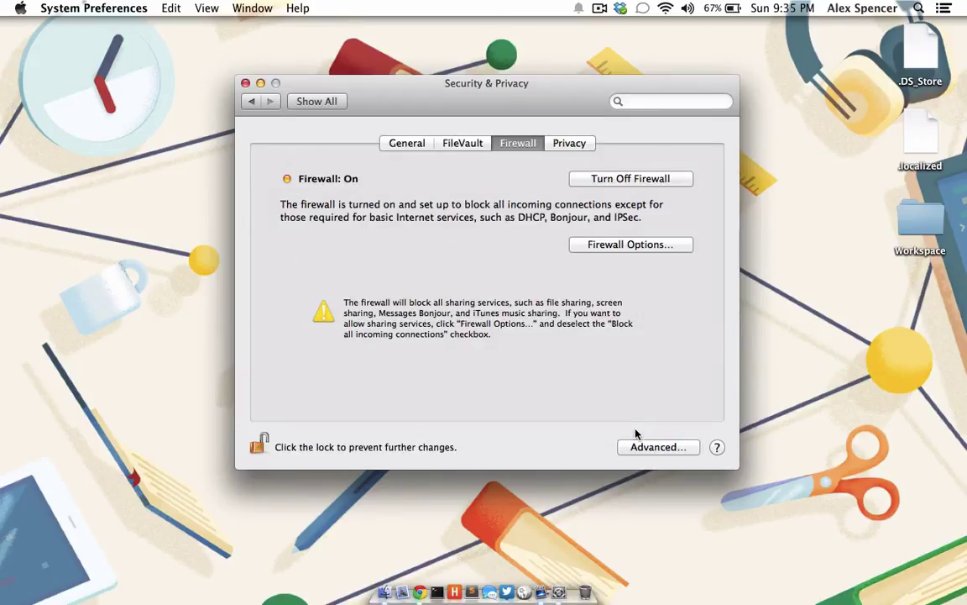
left_click(584, 145)
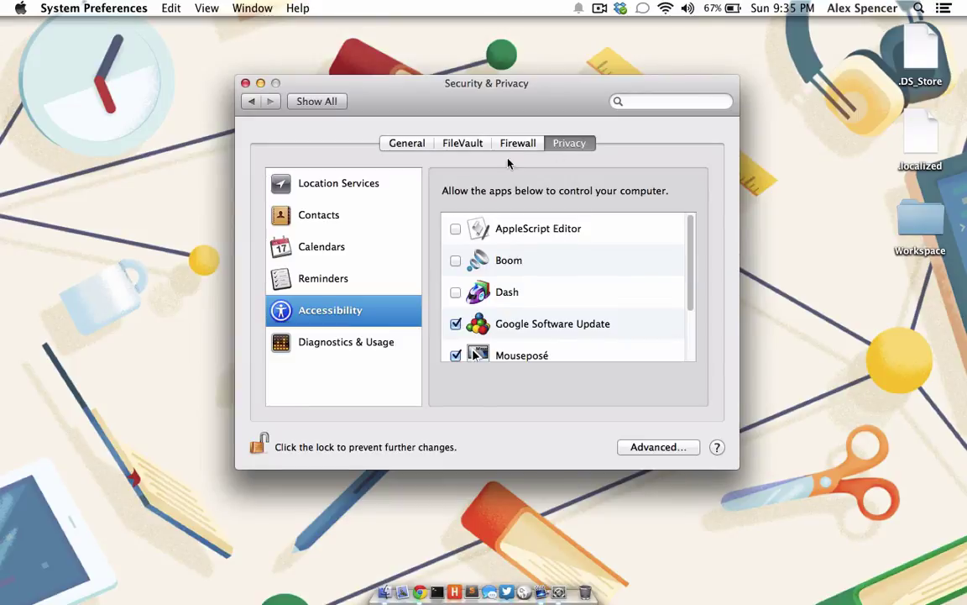
left_click(379, 194)
left_click(363, 214)
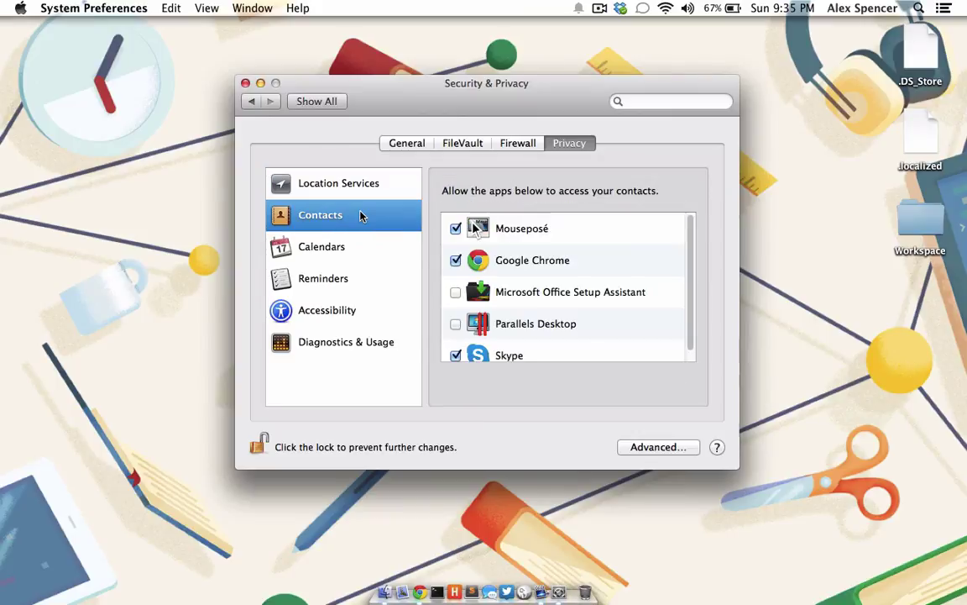
left_click(351, 246)
left_click(349, 277)
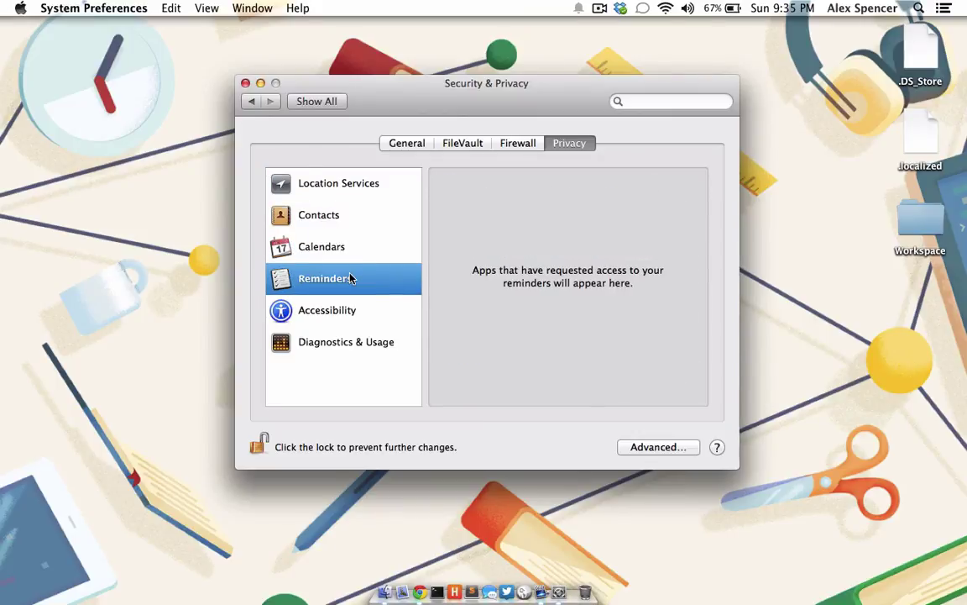
left_click(353, 310)
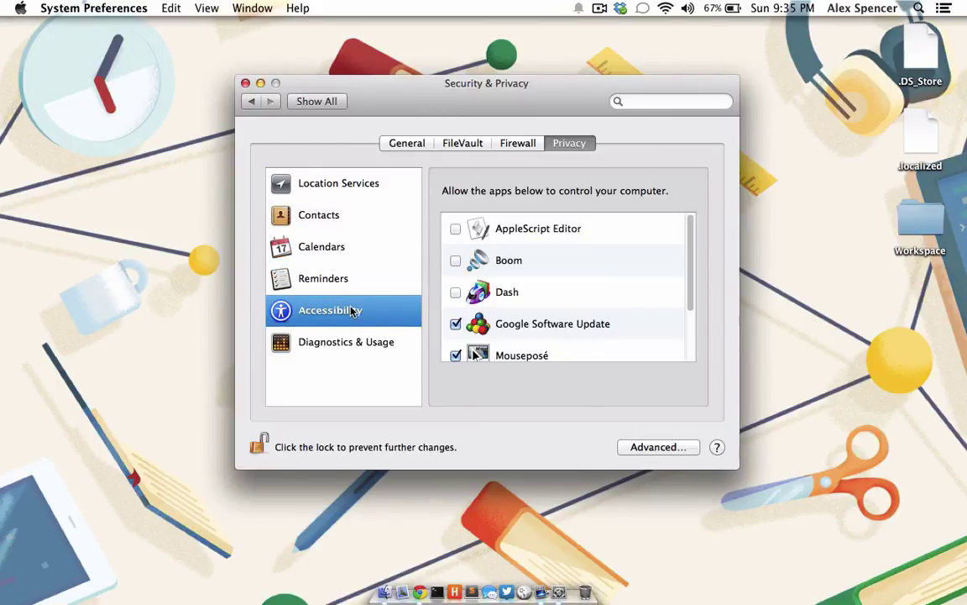